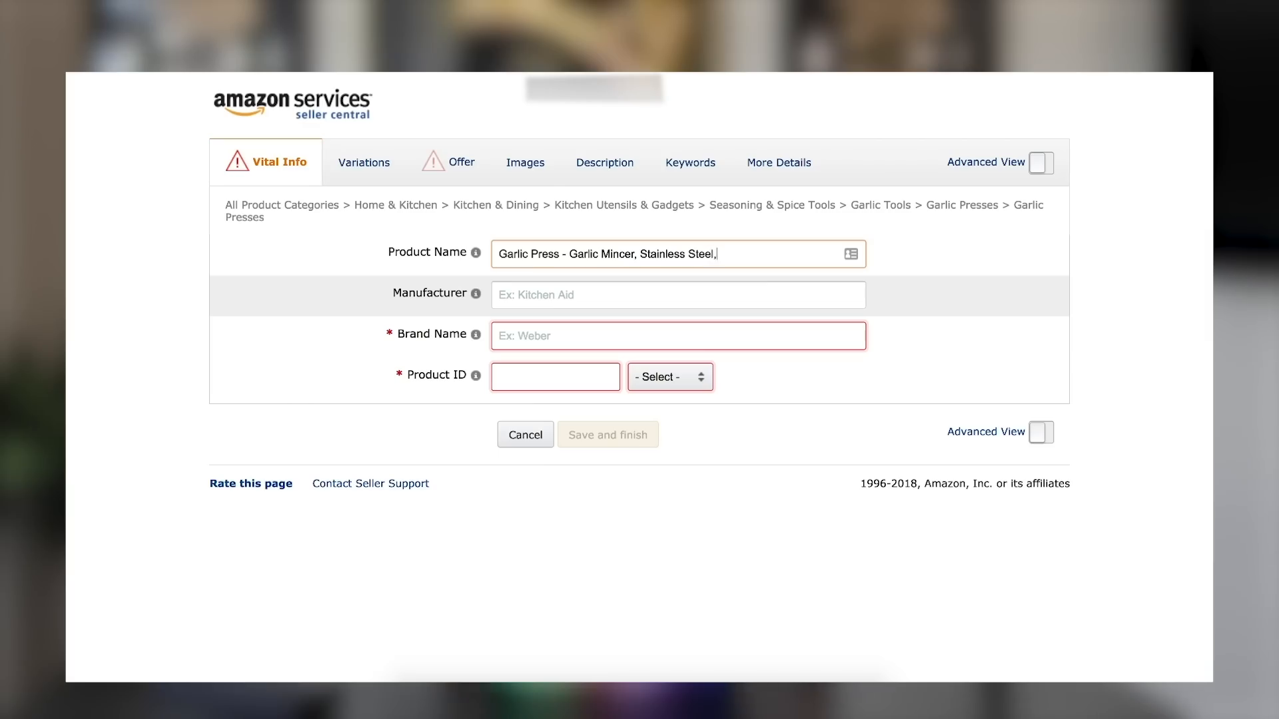
Extend the product name with "Jumbo, for Chefs" and cut it back to just "Garlic Press".
{"action": "type", "text": ", f"}
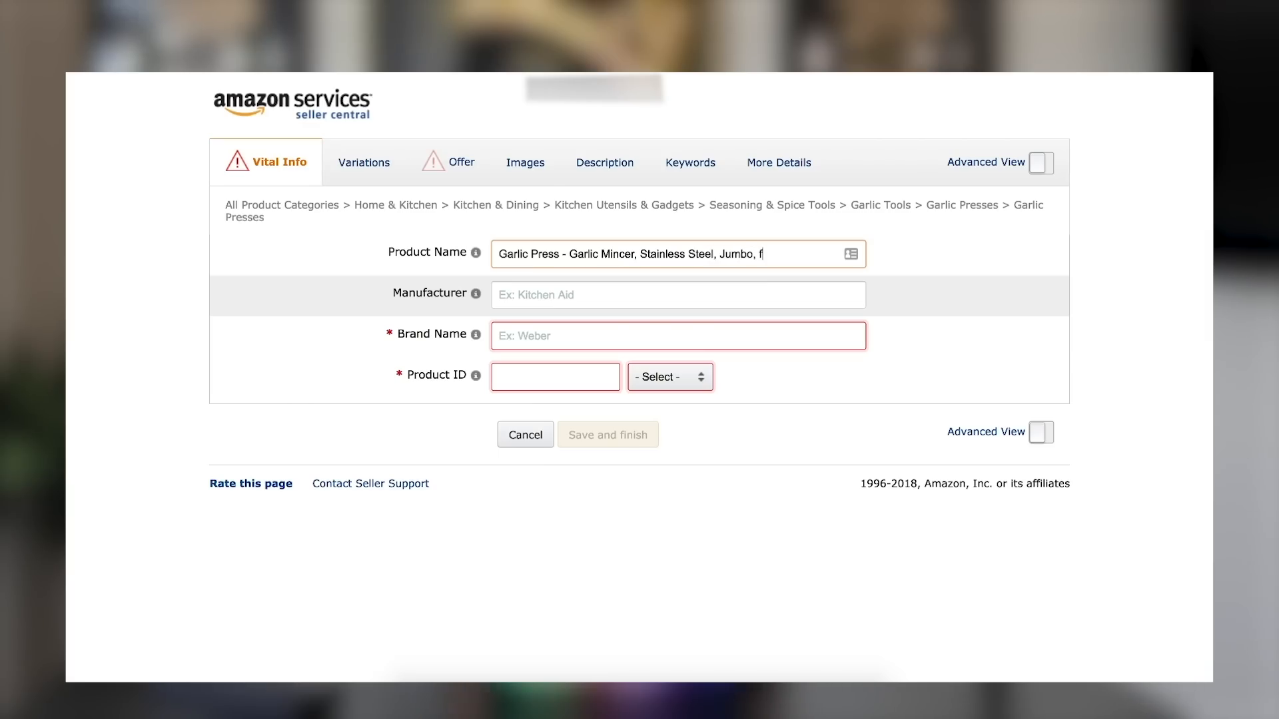
{"action": "type", "text": "or Chefs"}
{"action": "key", "text": "BackSpace"}
{"action": "key", "text": "BackSpace"}
{"action": "key", "text": "BackSpace"}
{"action": "key", "text": "BackSpace"}
{"action": "key", "text": "BackSpace"}
{"action": "key", "text": "BackSpace"}
{"action": "key", "text": "BackSpace"}
{"action": "key", "text": "BackSpace"}
{"action": "key", "text": "BackSpace"}
{"action": "key", "text": "BackSpace"}
{"action": "key", "text": "BackSpace"}
{"action": "key", "text": "BackSpace"}
{"action": "key", "text": "BackSpace"}
{"action": "key", "text": "BackSpace"}
{"action": "key", "text": "BackSpace"}
{"action": "key", "text": "BackSpace"}
{"action": "key", "text": "BackSpace"}
{"action": "key", "text": "BackSpace"}
{"action": "key", "text": "BackSpace"}
{"action": "key", "text": "BackSpace"}
{"action": "key", "text": "BackSpace"}
{"action": "key", "text": "BackSpace"}
{"action": "key", "text": "BackSpace"}
{"action": "key", "text": "BackSpace"}
{"action": "key", "text": "BackSpace"}
{"action": "key", "text": "BackSpace"}
{"action": "key", "text": "BackSpace"}
{"action": "key", "text": "BackSpace"}
{"action": "key", "text": "BackSpace"}
{"action": "key", "text": "BackSpace"}
{"action": "key", "text": "BackSpace"}
{"action": "key", "text": "BackSpace"}
{"action": "key", "text": "BackSpace"}
{"action": "key", "text": "BackSpace"}
{"action": "key", "text": "BackSpace"}
{"action": "key", "text": "BackSpace"}
{"action": "key", "text": "BackSpace"}
{"action": "key", "text": "BackSpace"}
{"action": "key", "text": "BackSpace"}
{"action": "key", "text": "BackSpace"}
{"action": "key", "text": "BackSpace"}
Enter "Kitchen Superstore" as the manufacturer of the garlic press.
{"action": "left_click", "coordinate": [518, 295]}
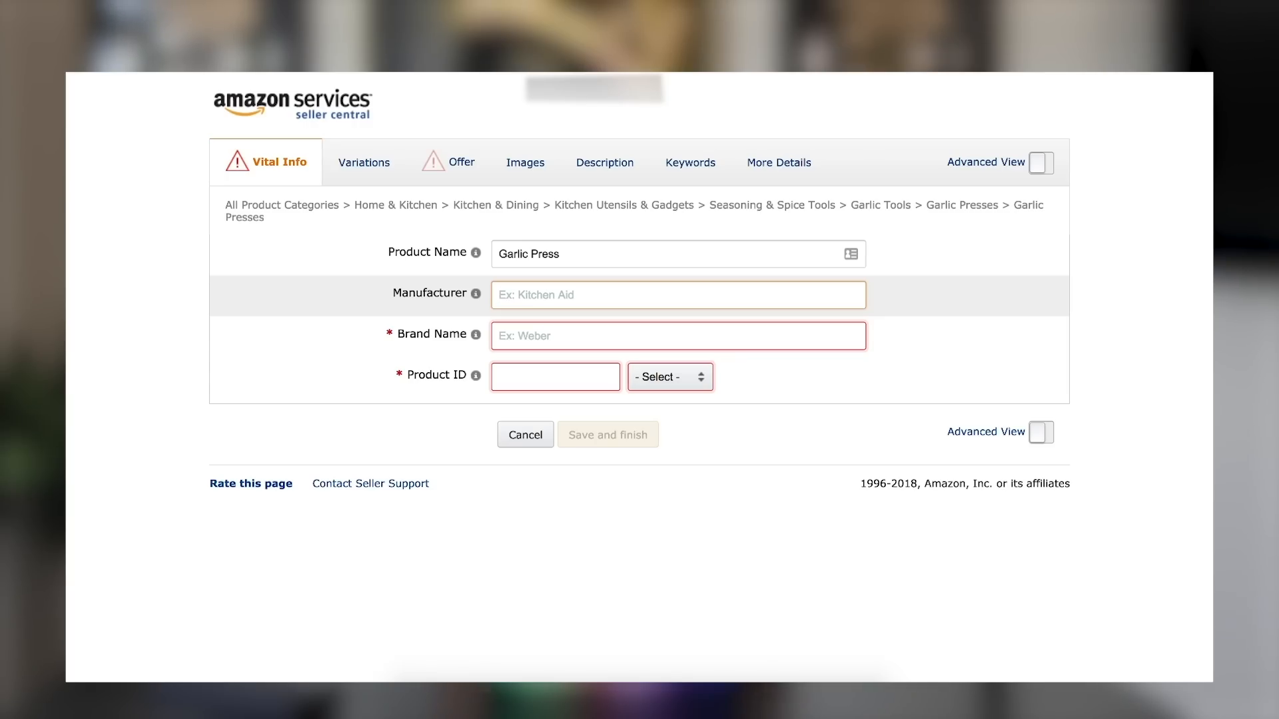
{"action": "type", "text": "chen Su"}
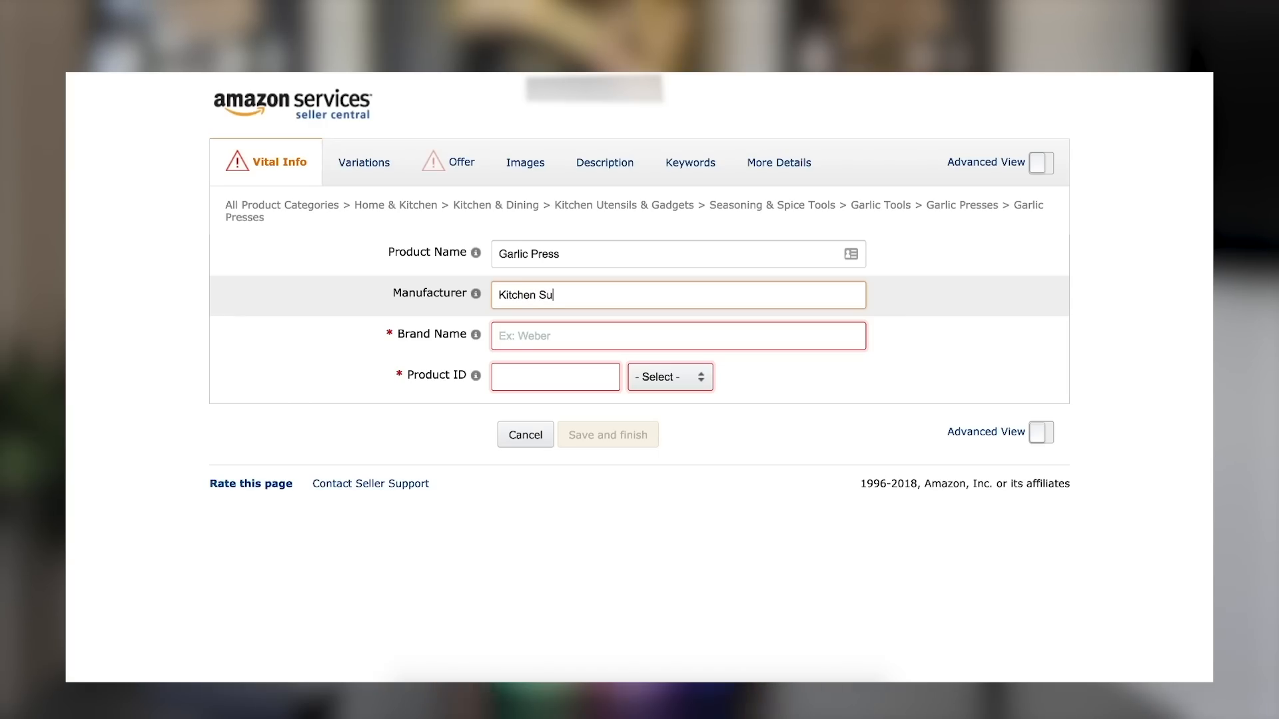
{"action": "type", "text": "perstore"}
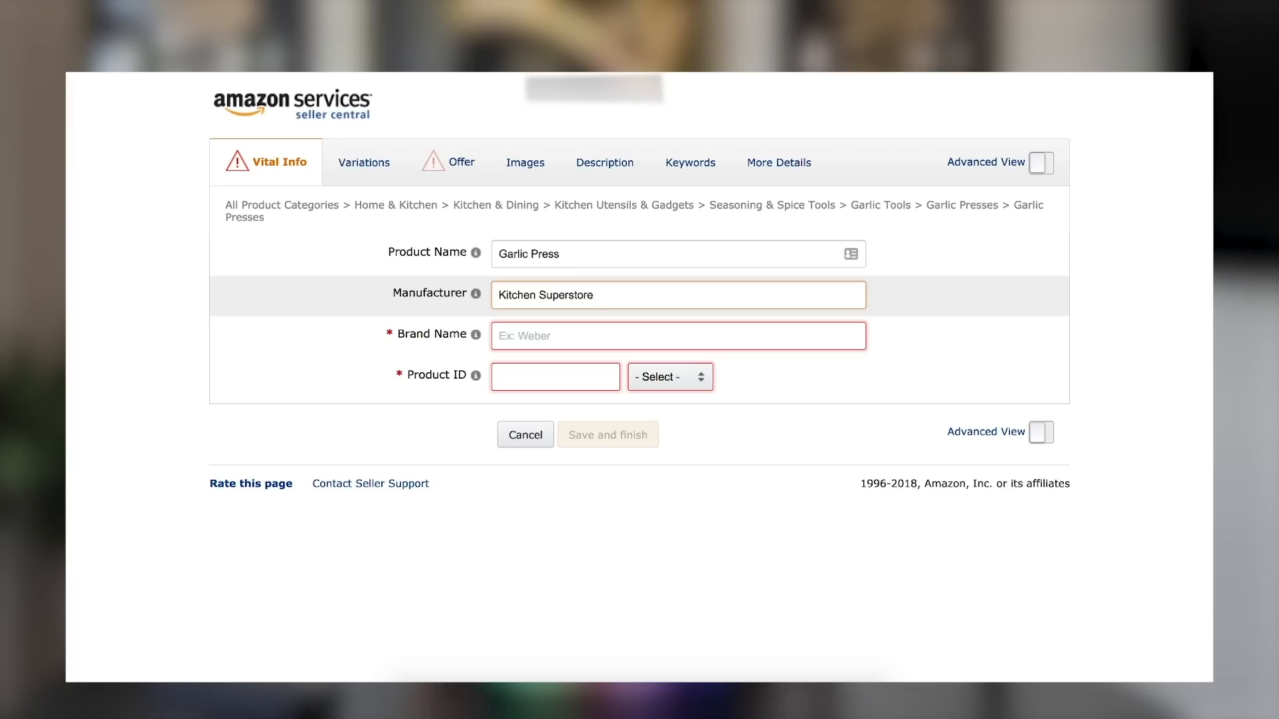
{"action": "type", "text": ":)"}
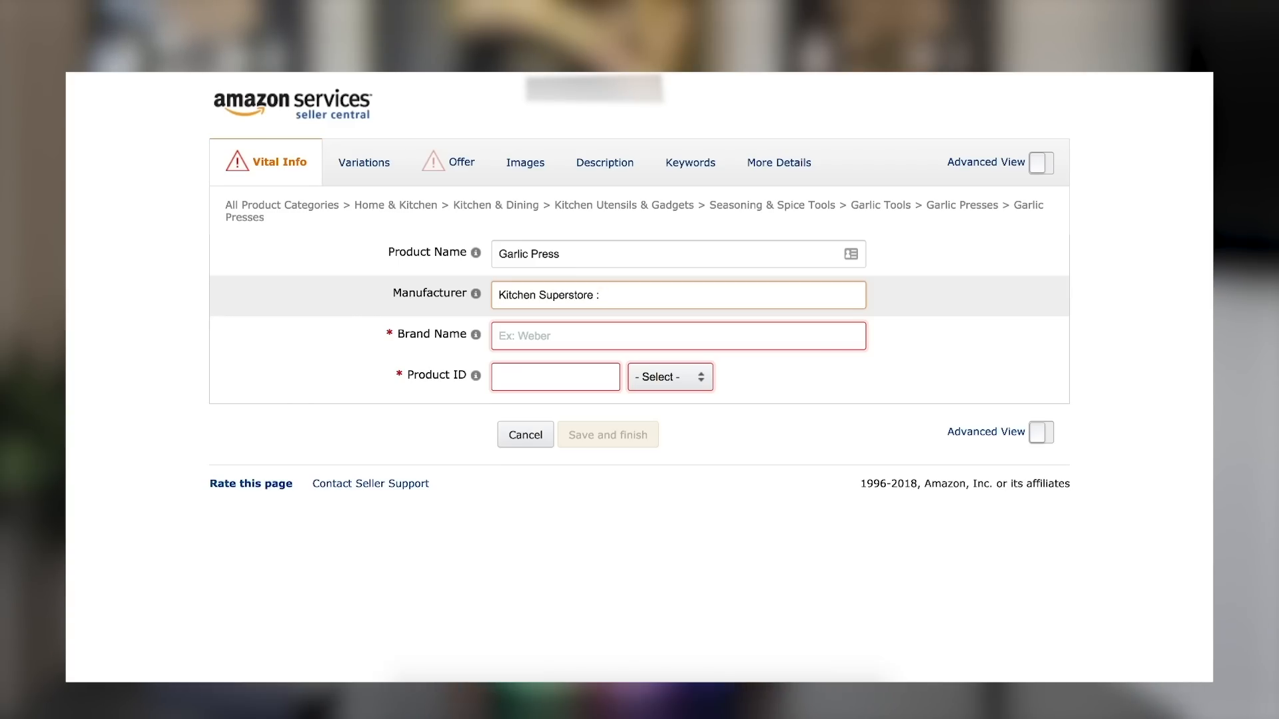
Copy the manufacturer's name, "Kitchen Superstore", into the Brand Name field.
{"action": "key", "text": "ctrl+a"}
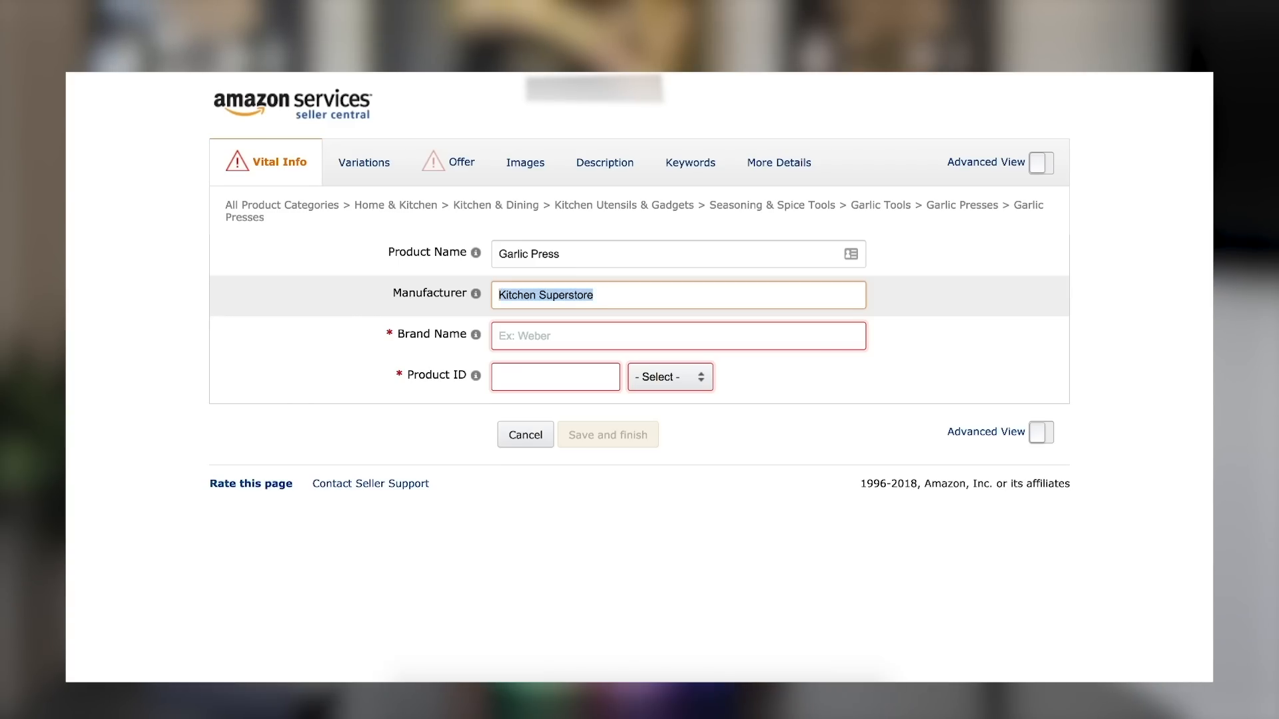
{"action": "key", "text": "ctrl+x"}
{"action": "key", "text": "ctrl+v"}
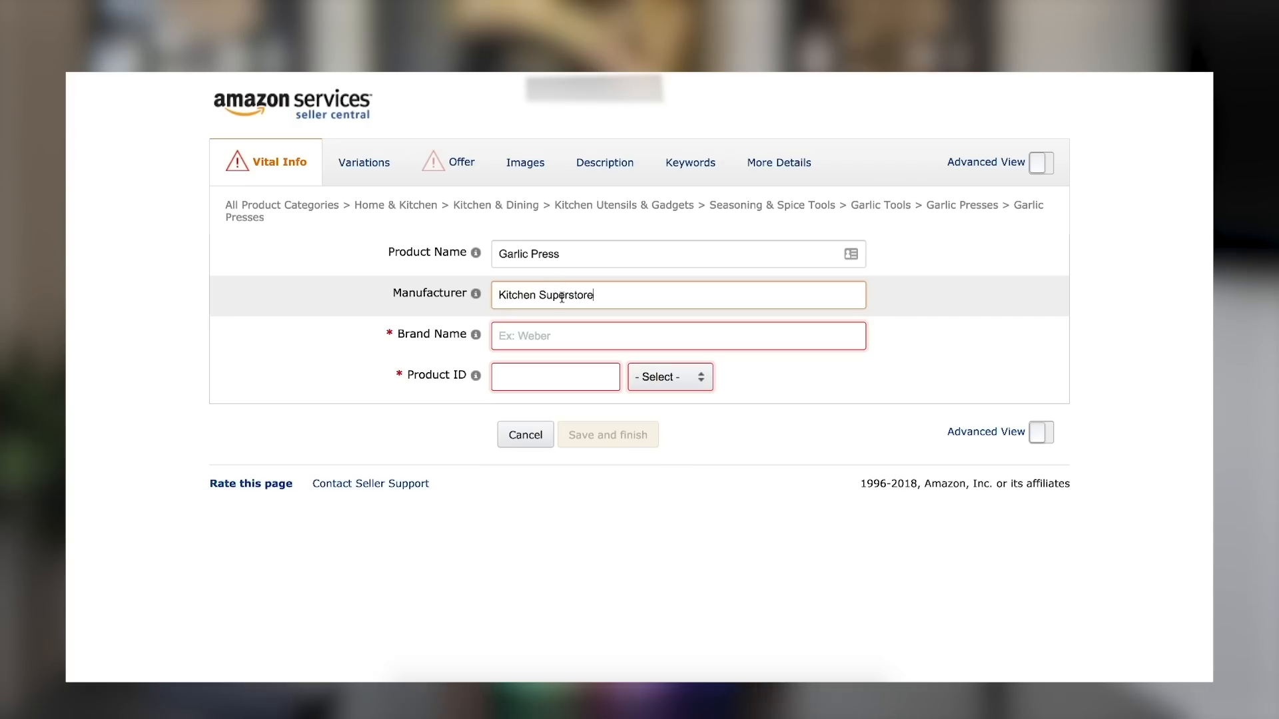
{"action": "left_click", "coordinate": [536, 335]}
{"action": "key", "text": "ctrl+v"}
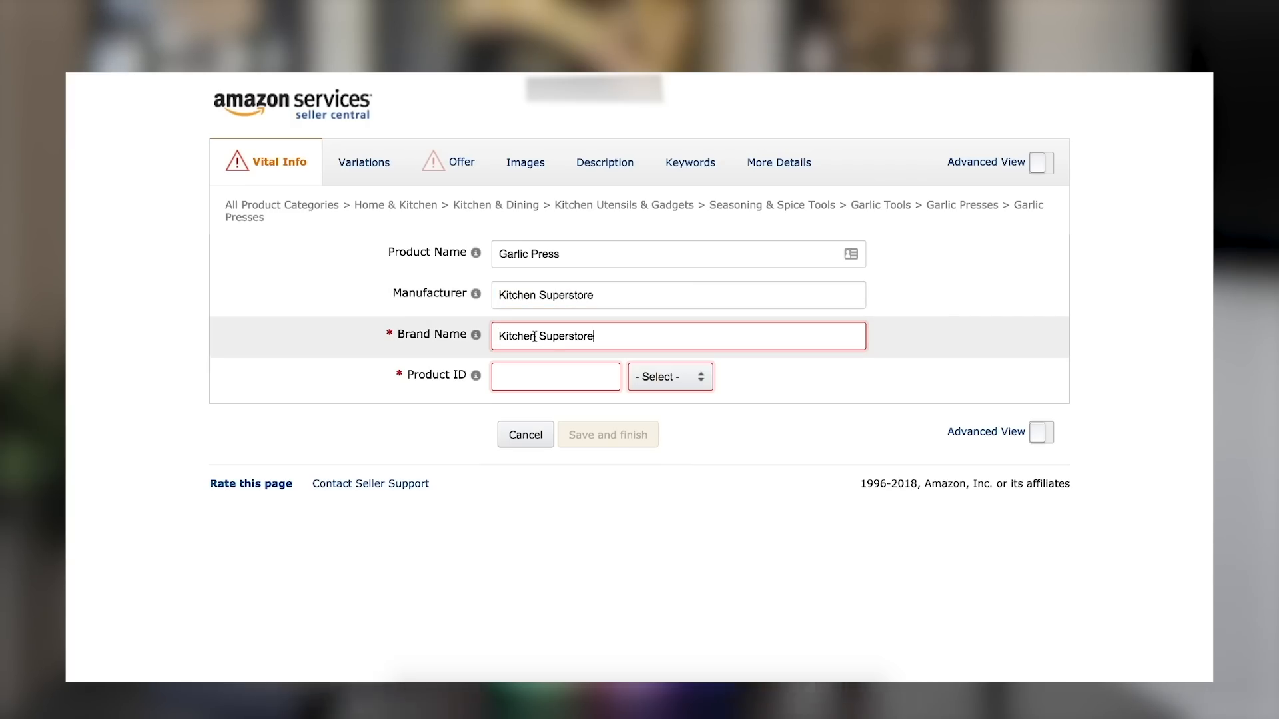
Go to the Product ID entry and open the list of ID types.
{"action": "left_click", "coordinate": [522, 374]}
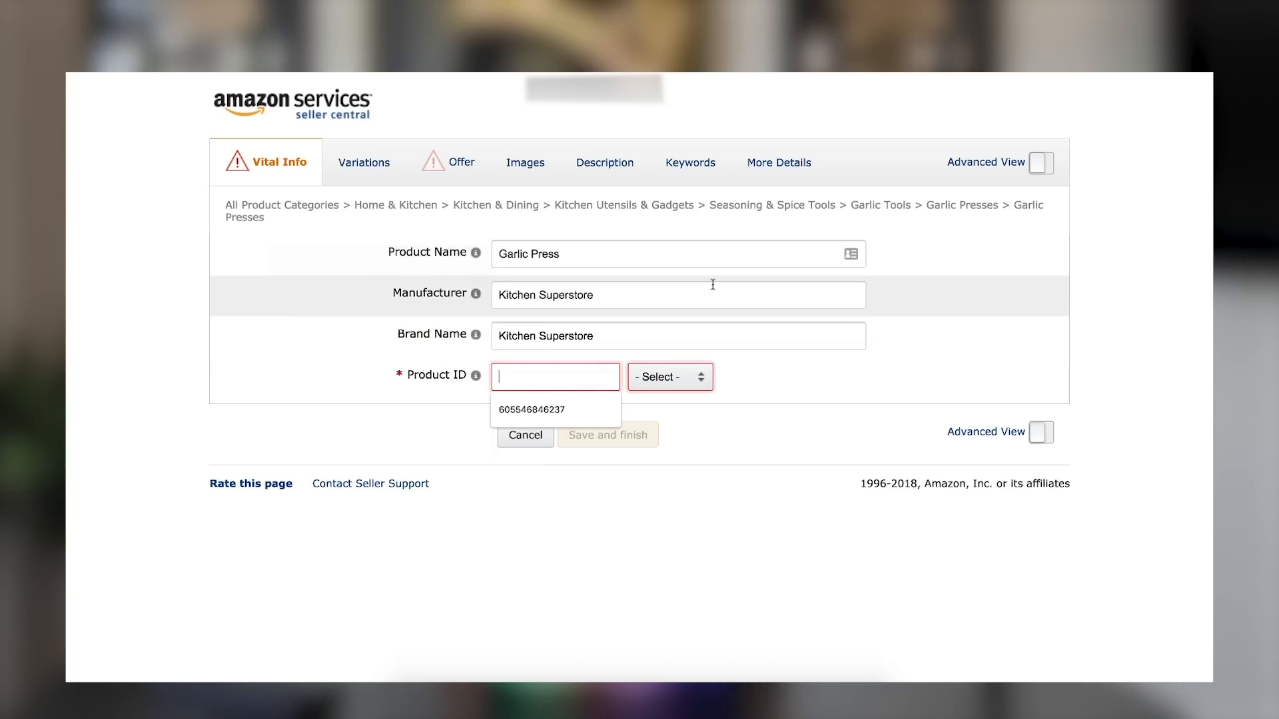
{"action": "left_click", "coordinate": [665, 378]}
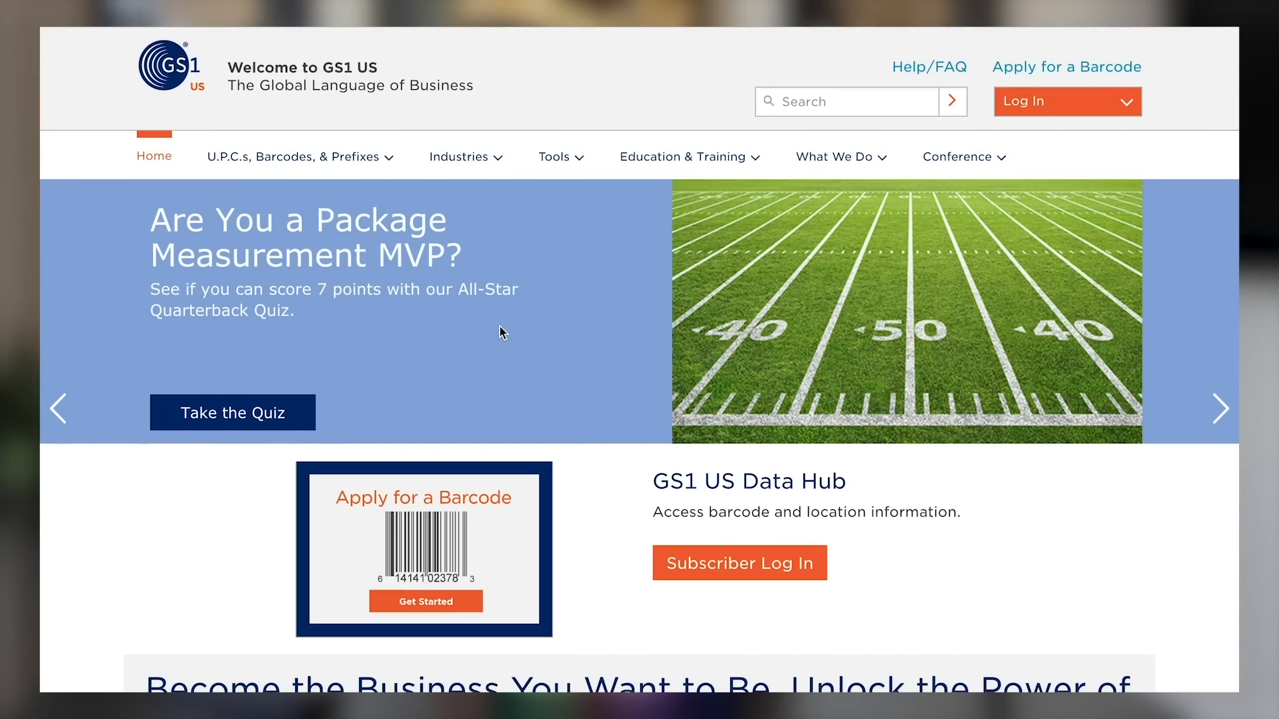
On the GS1 US site, estimate the barcodes needed for 10 current products and 10 future products.
{"action": "mouse_move", "coordinate": [275, 165]}
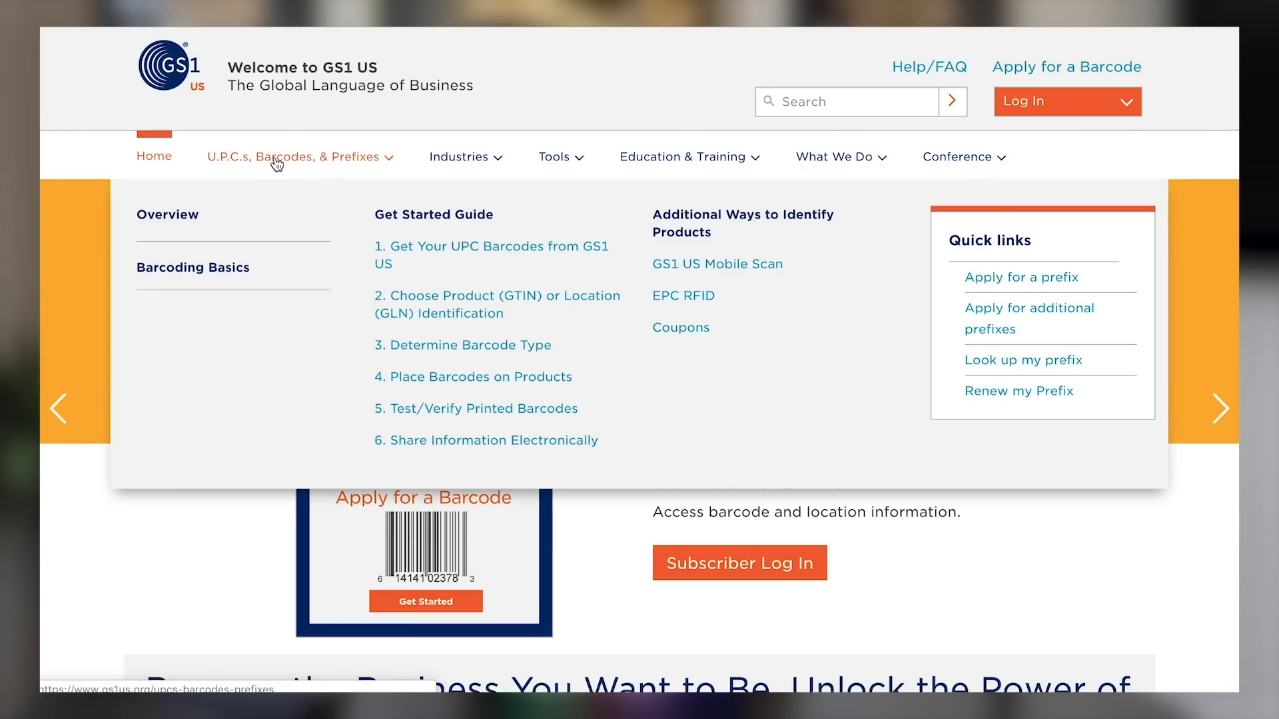
{"action": "left_click", "coordinate": [543, 253]}
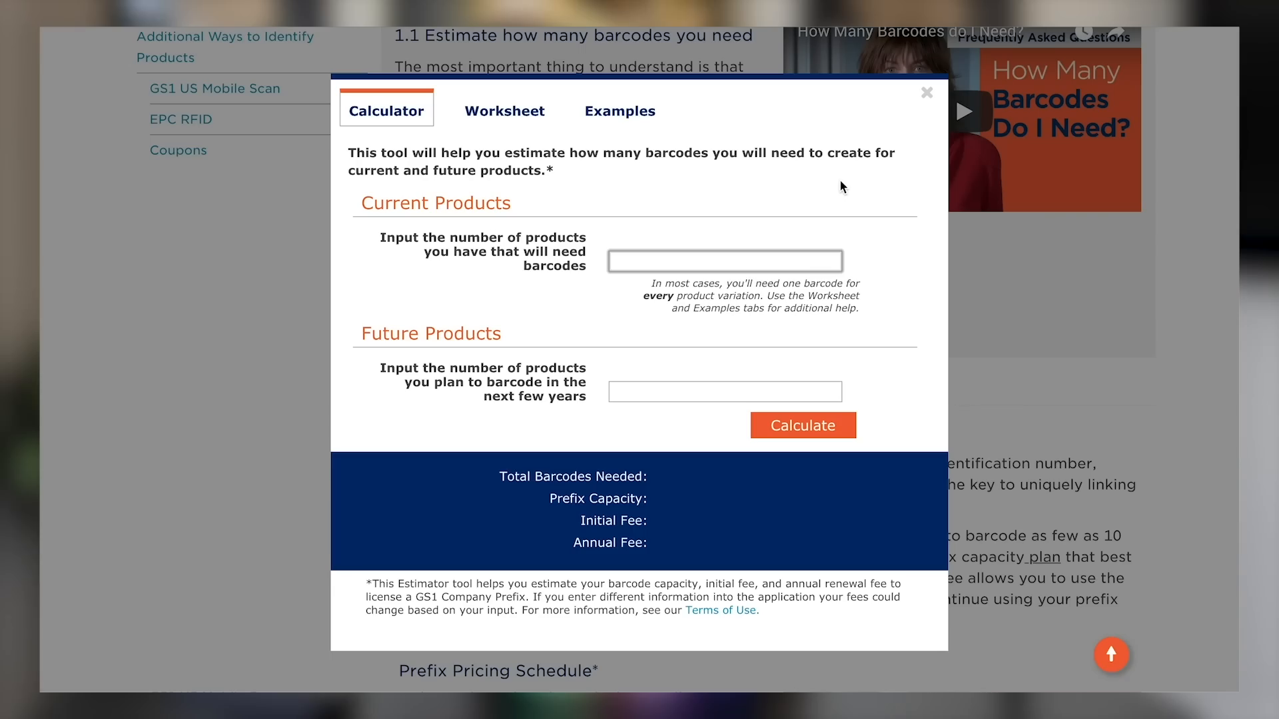
{"action": "type", "text": "10"}
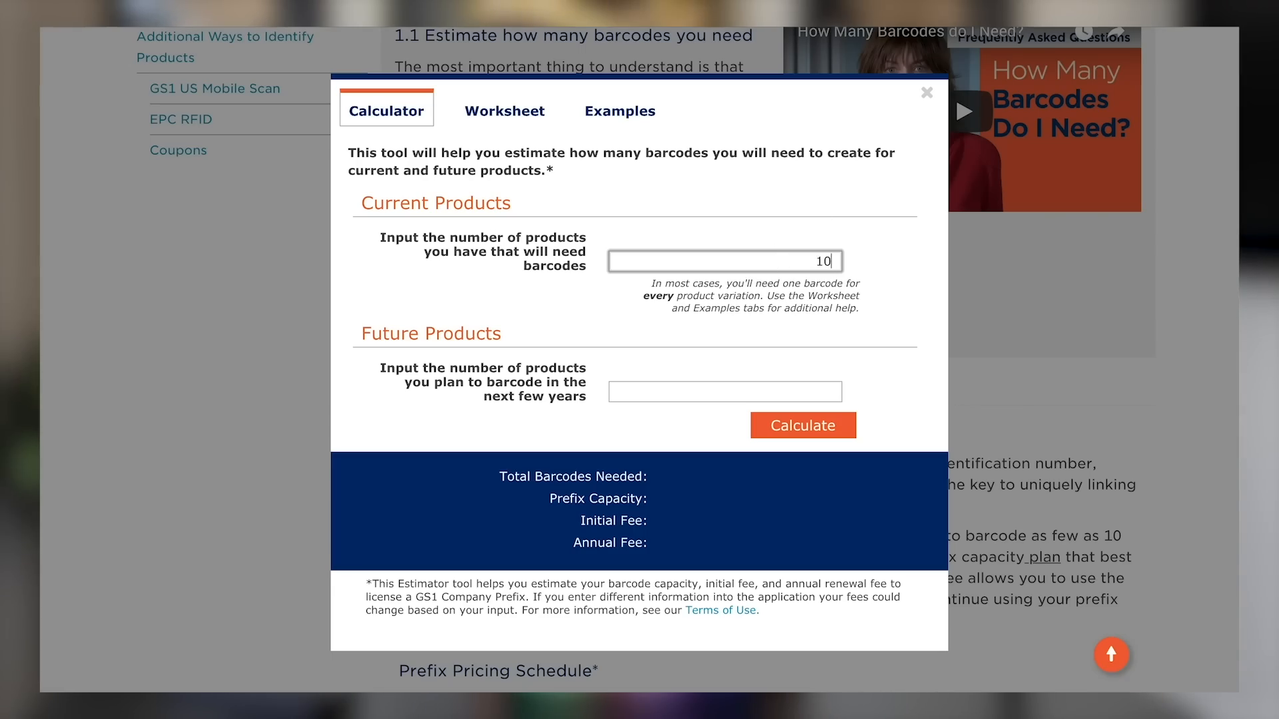
{"action": "left_click", "coordinate": [797, 385]}
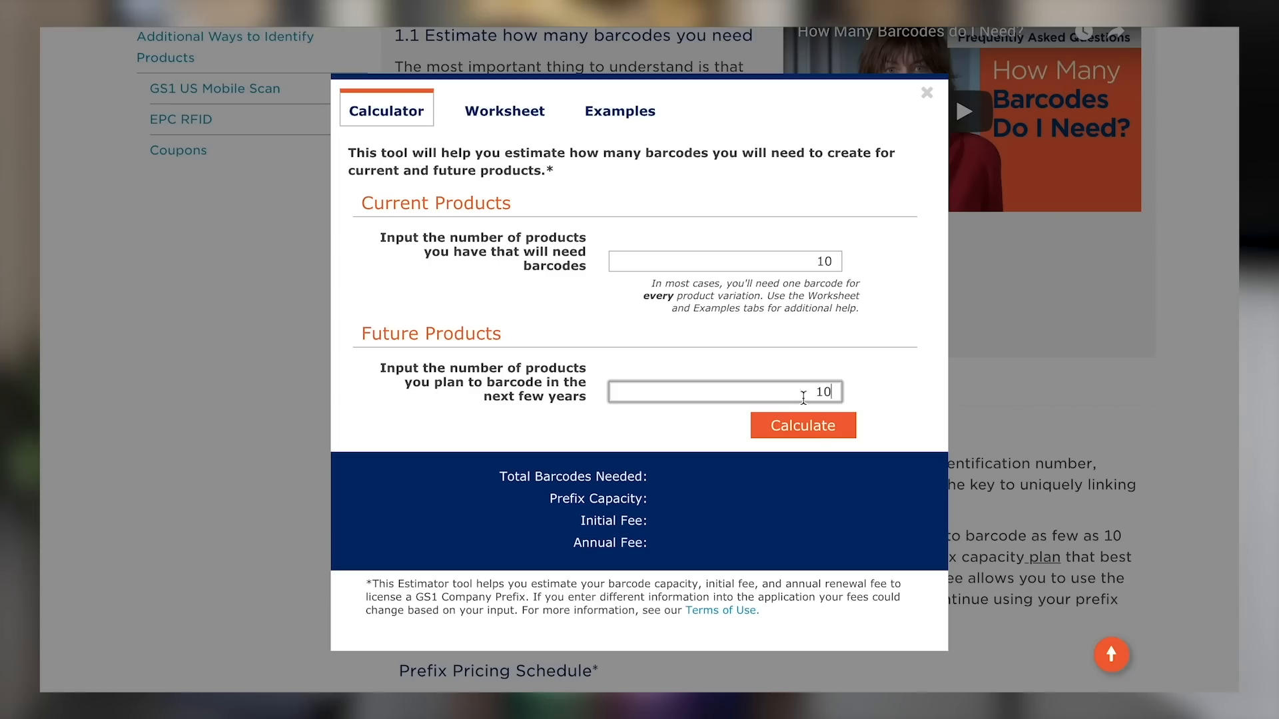
{"action": "left_click", "coordinate": [810, 434]}
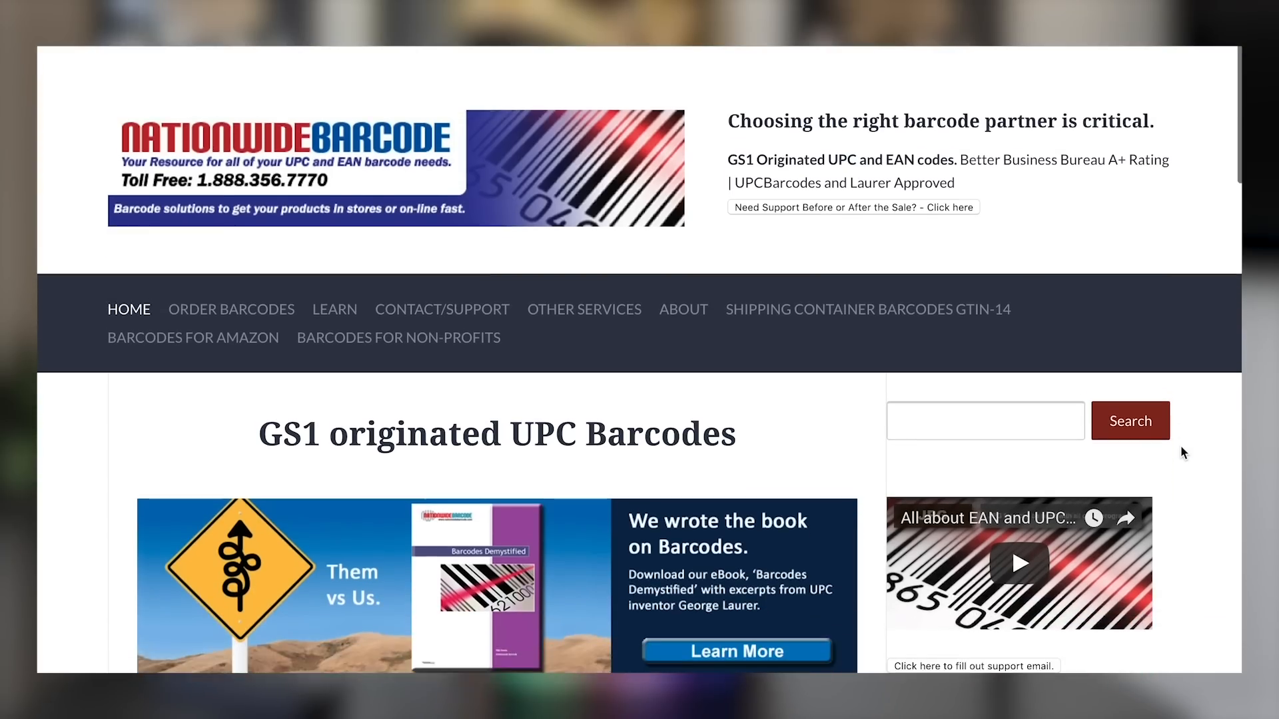
{"action": "scroll", "coordinate": [1180, 445], "scroll_direction": "down", "scroll_amount": 10}
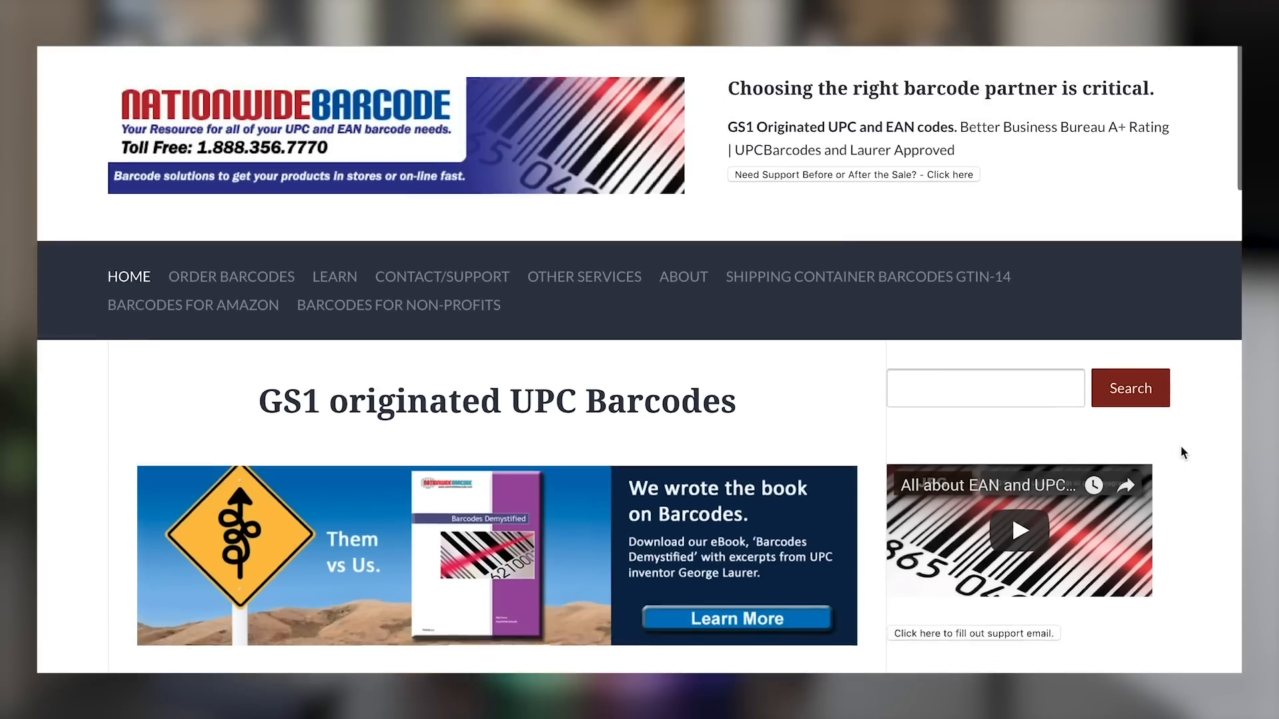
{"action": "scroll", "coordinate": [1180, 445], "scroll_direction": "down", "scroll_amount": 9}
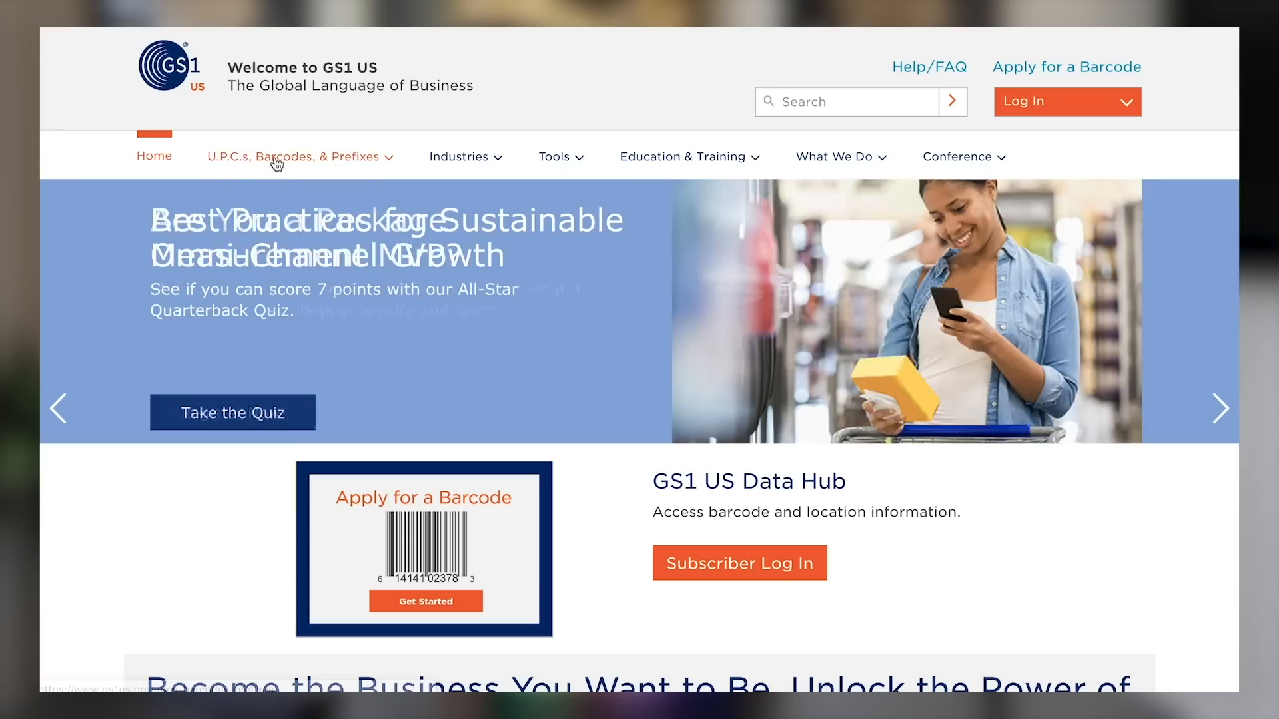
{"action": "left_click", "coordinate": [277, 164]}
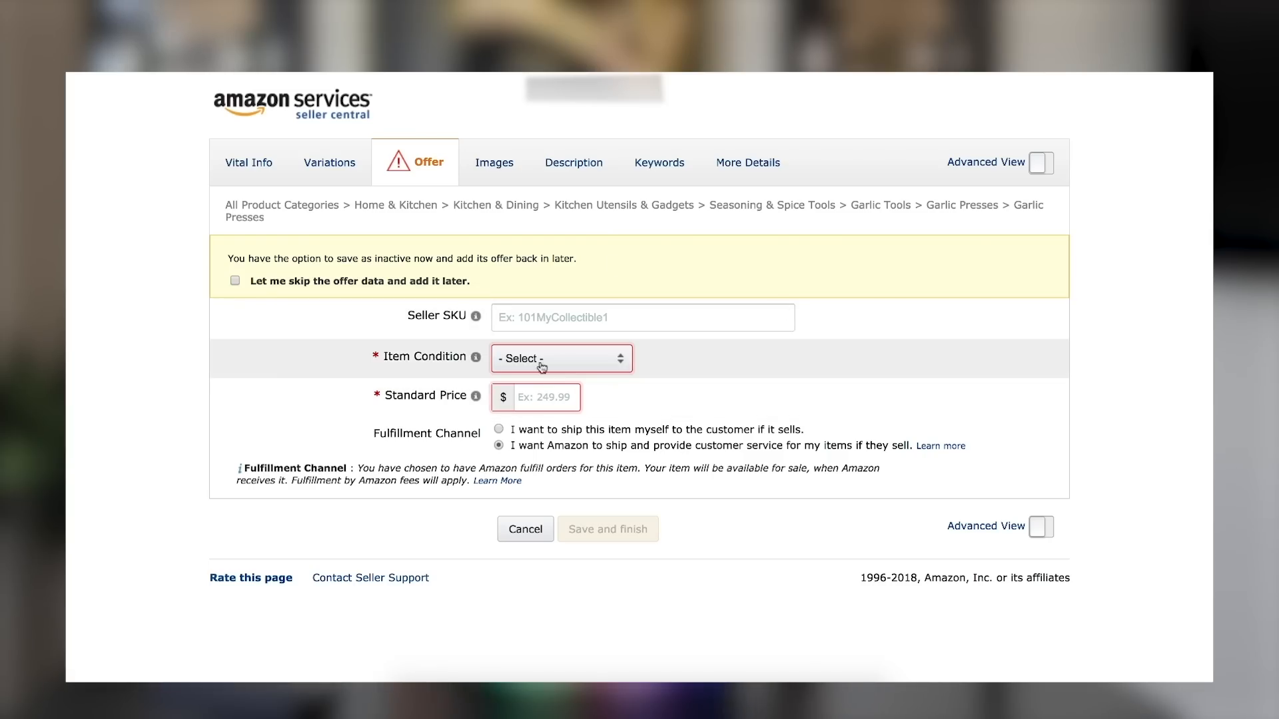
Back in the Amazon listing's offer details, enter "AnyThingHereUnique" as the Seller SKU.
{"action": "left_click", "coordinate": [560, 323]}
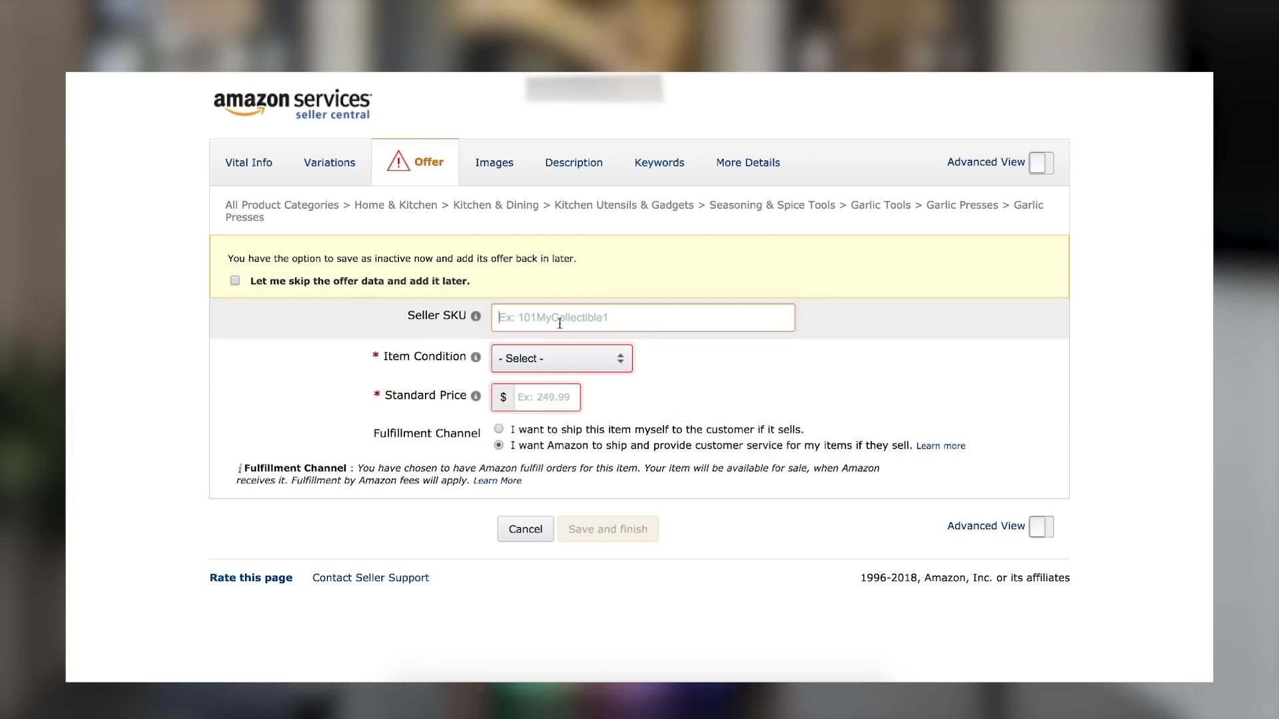
{"action": "type", "text": "Any"}
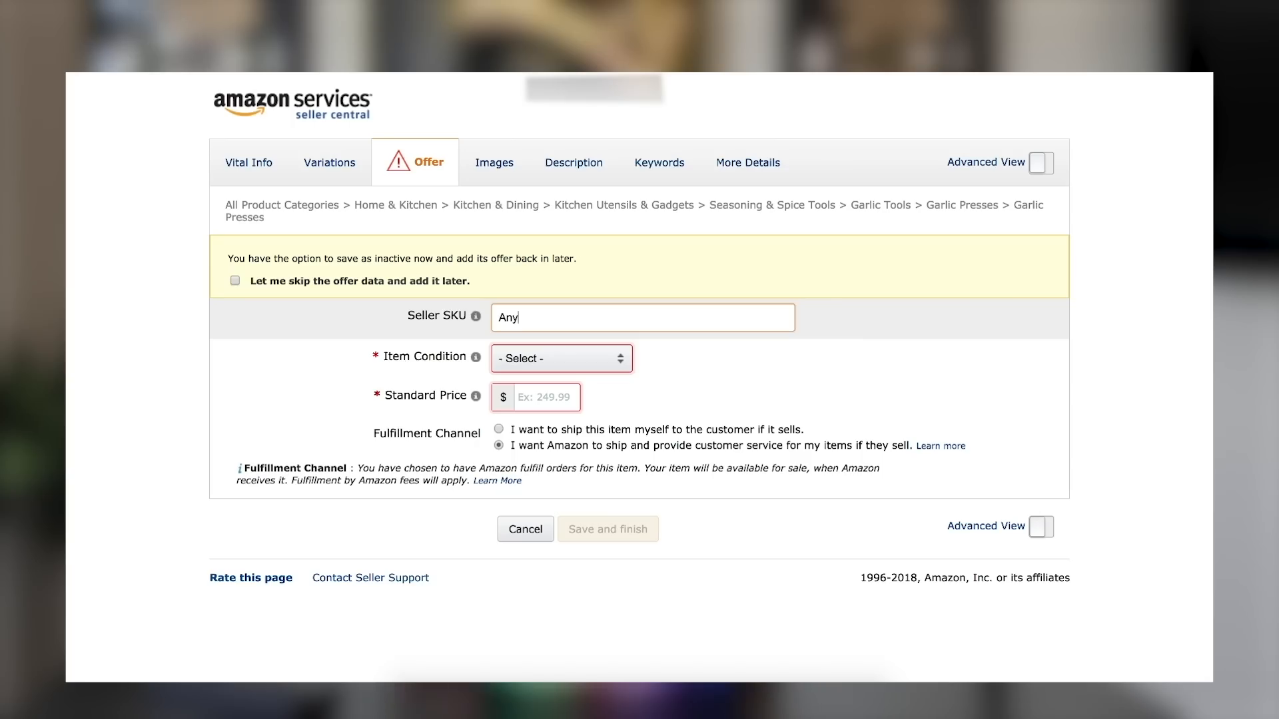
{"action": "type", "text": "Thin"}
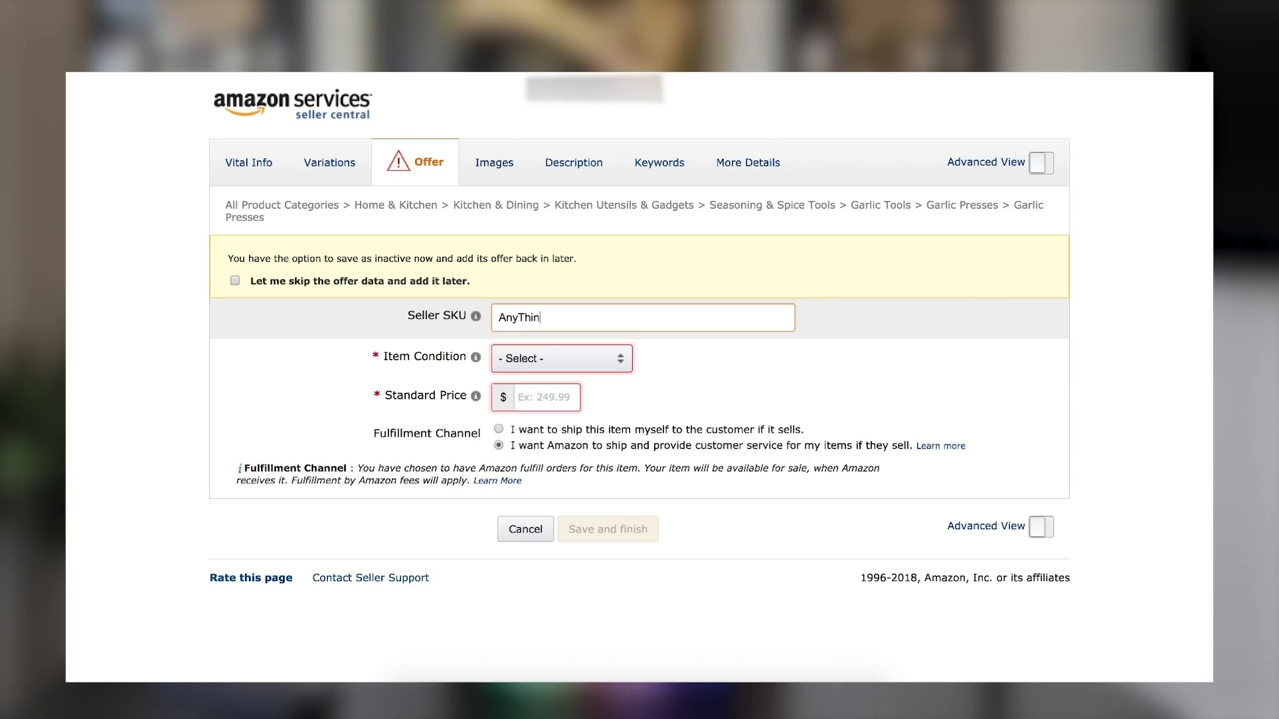
{"action": "type", "text": "gHere"}
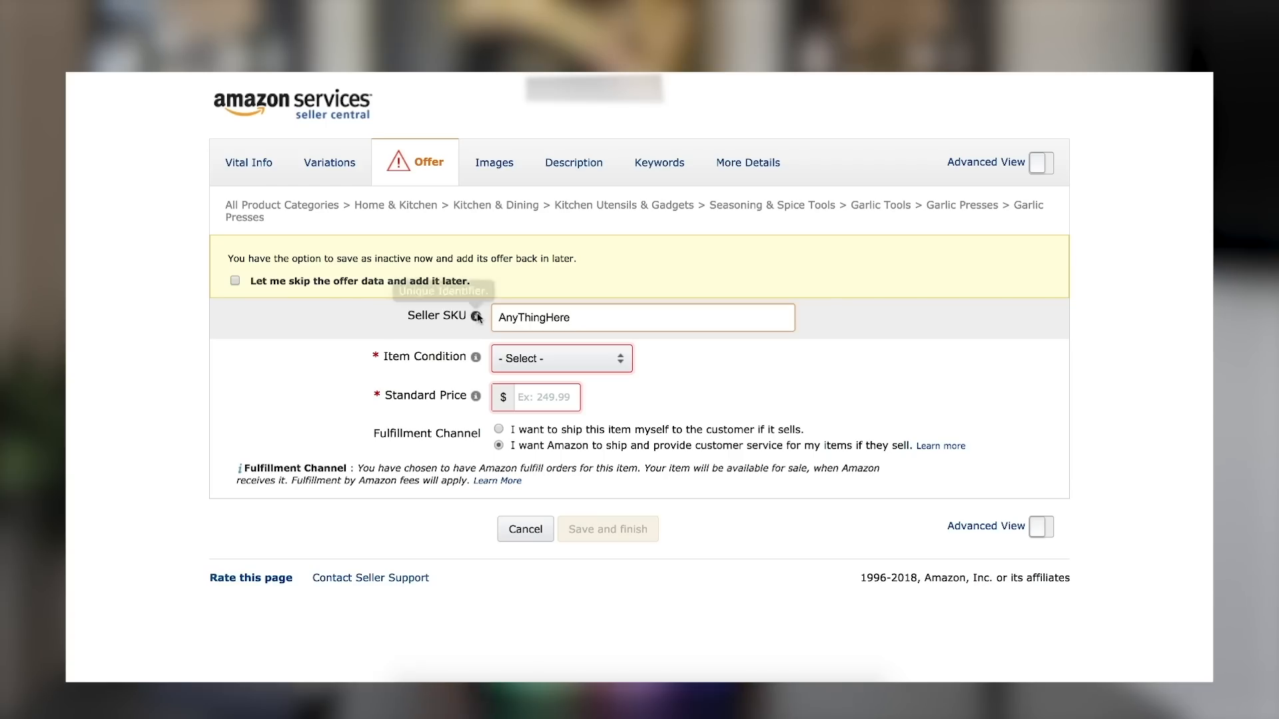
{"action": "mouse_move", "coordinate": [477, 317]}
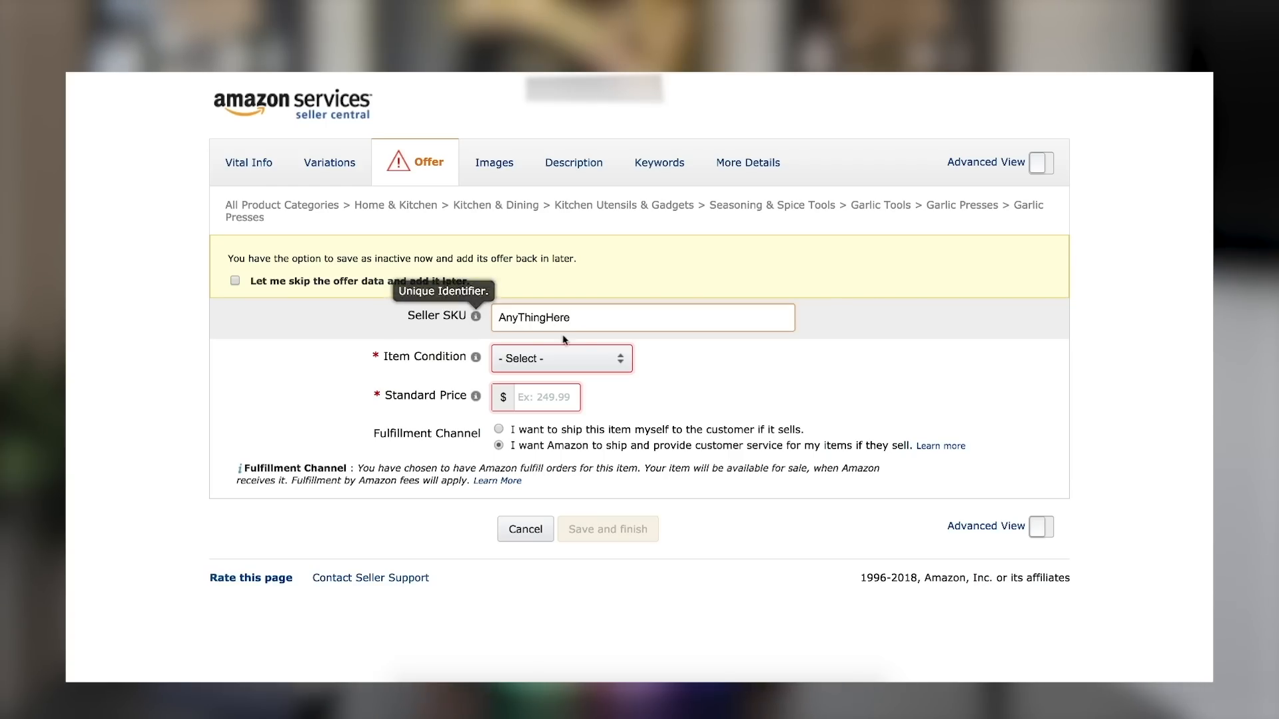
{"action": "type", "text": "nique"}
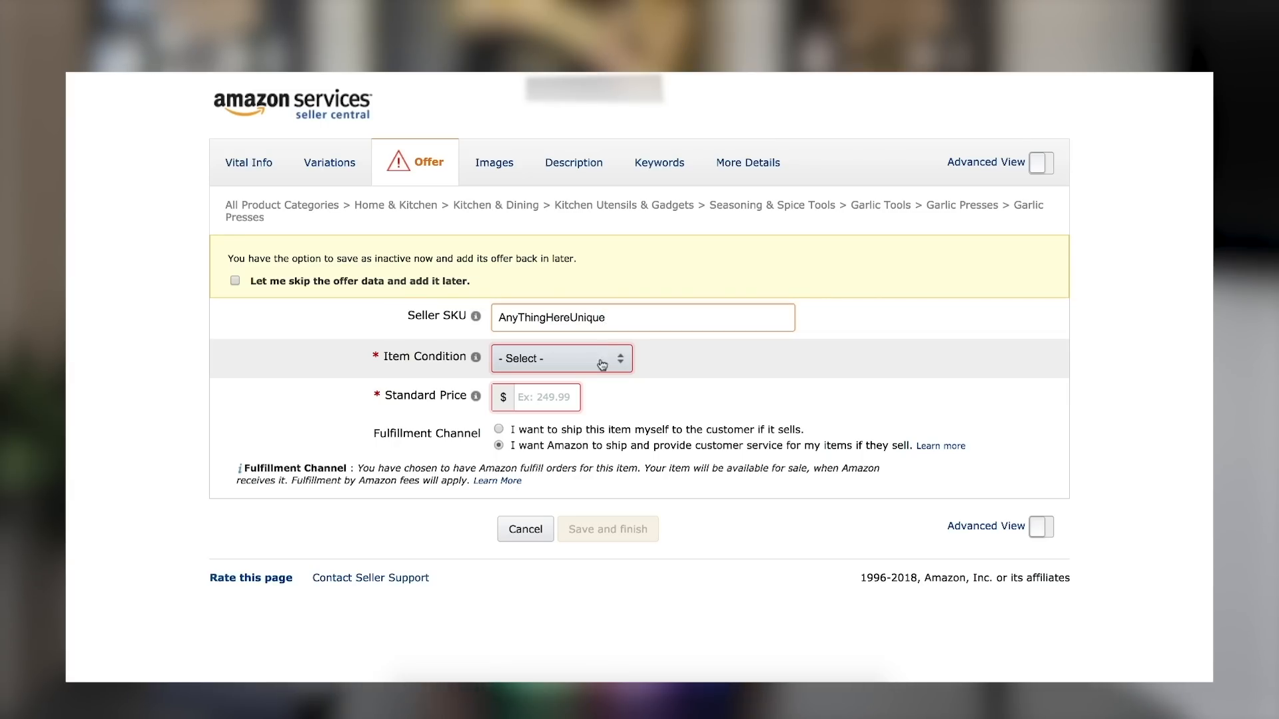
Set the item condition to New and enter the standard price for the garlic press.
{"action": "left_click", "coordinate": [579, 363]}
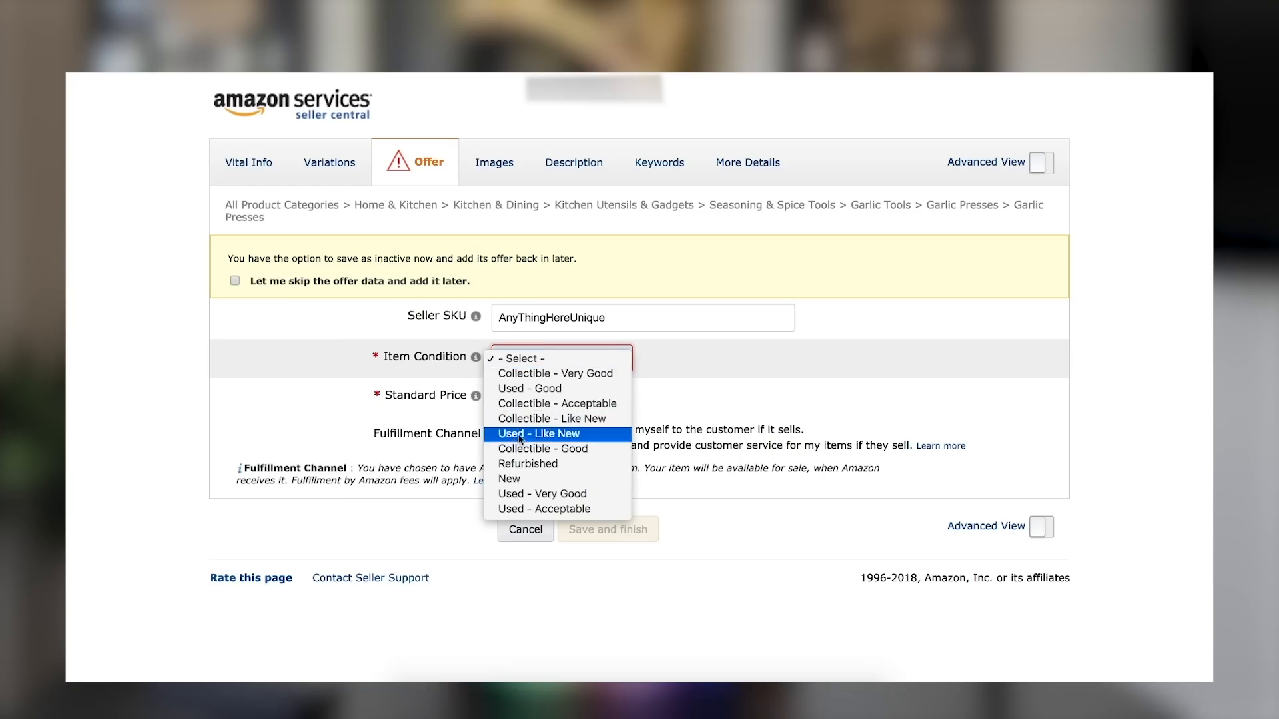
{"action": "left_click", "coordinate": [526, 480]}
{"action": "left_click", "coordinate": [539, 398]}
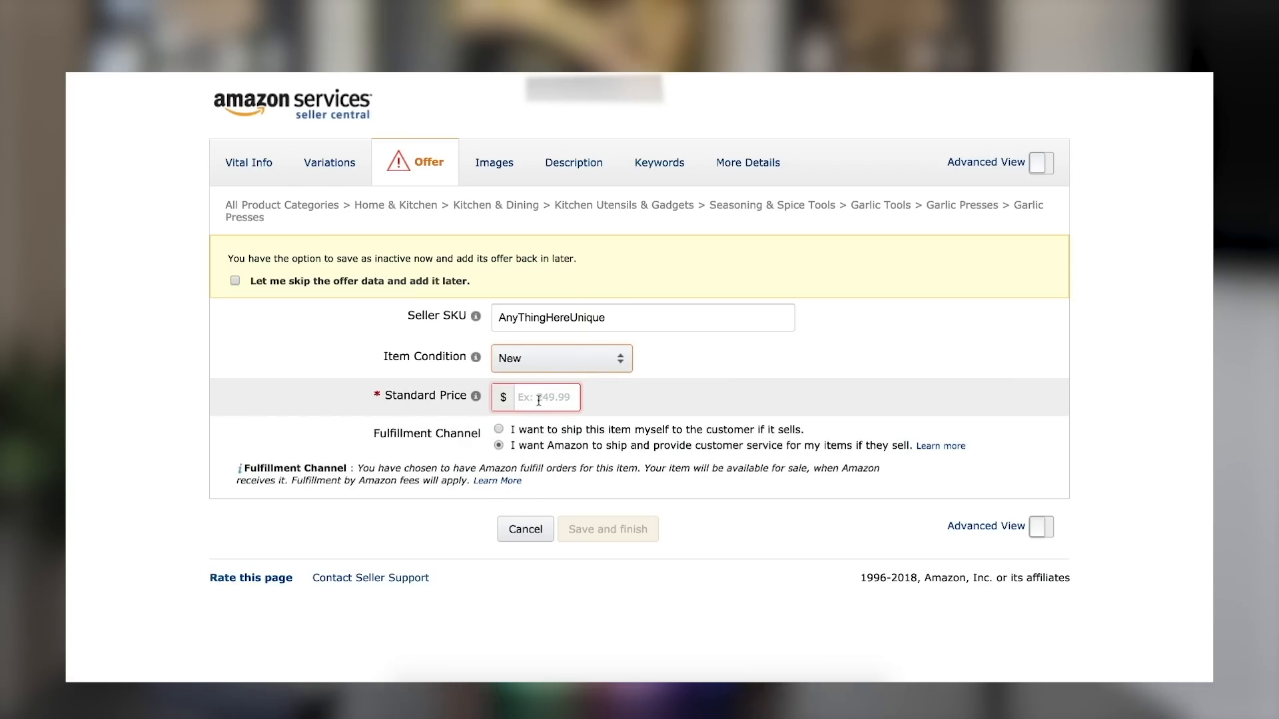
{"action": "left_click", "coordinate": [538, 399]}
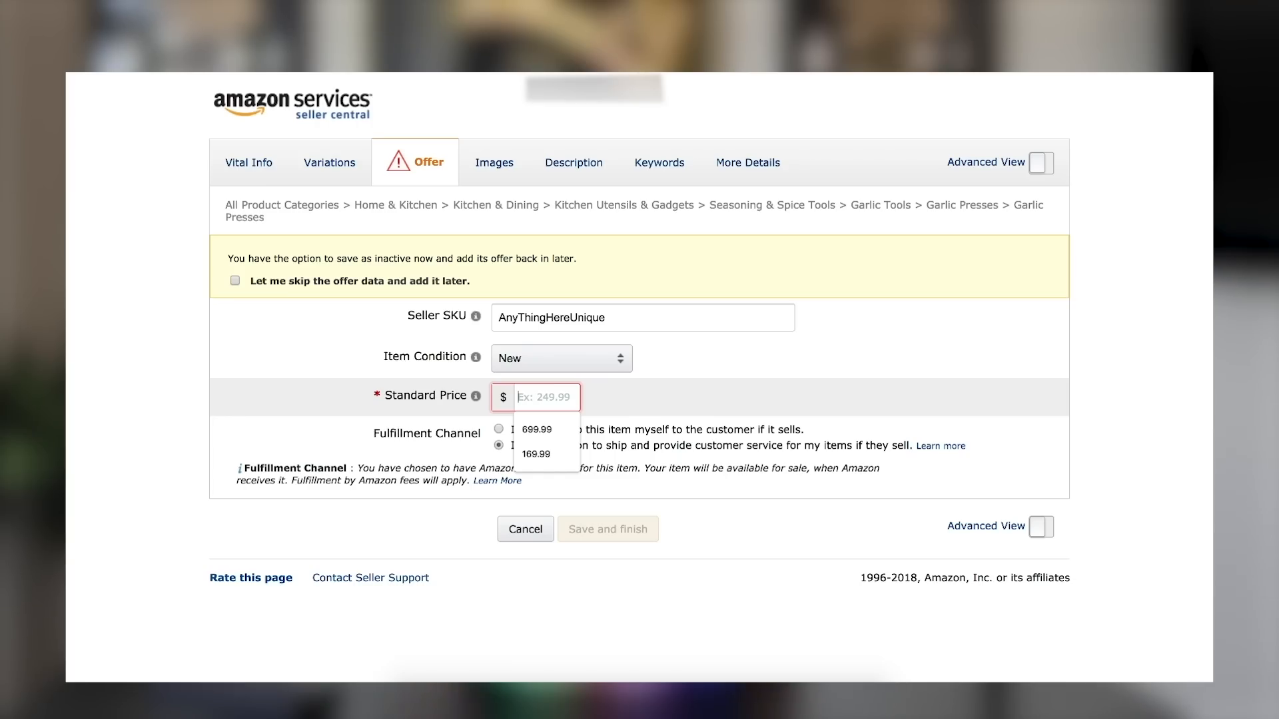
{"action": "type", "text": "69.99"}
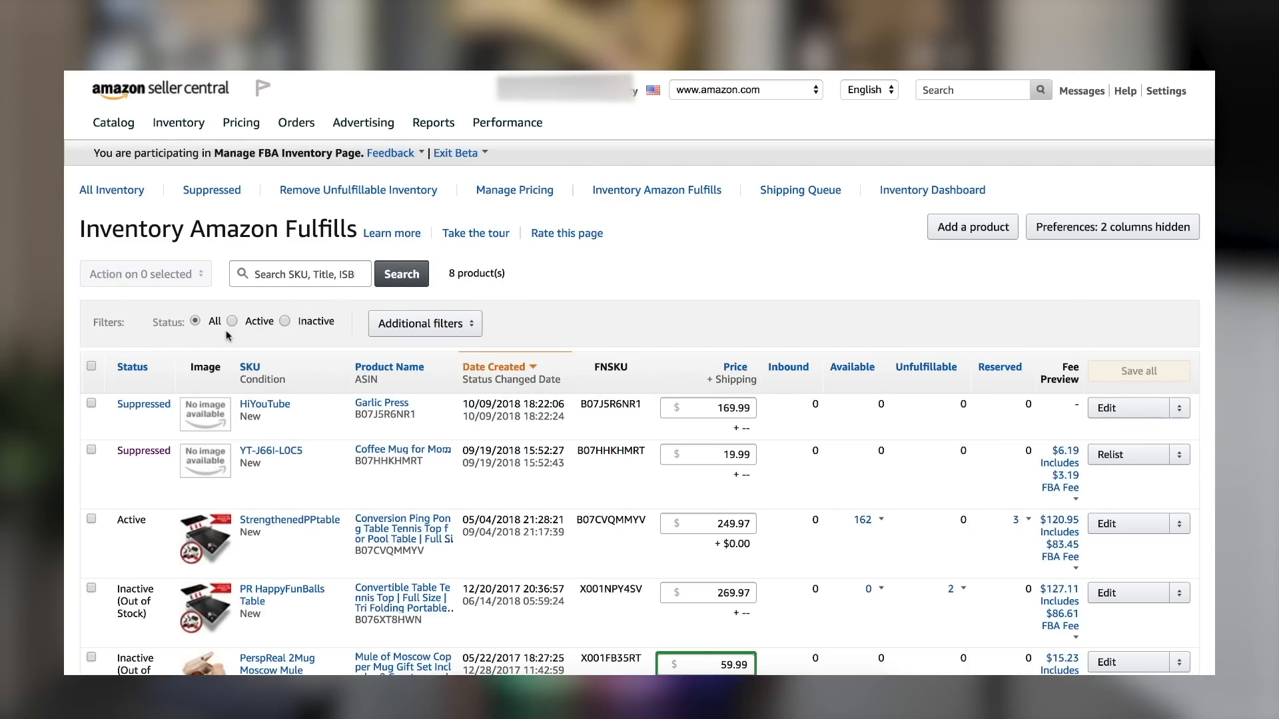
Select the Garlic Press listing in the Amazon-fulfilled inventory and start printing its item labels.
{"action": "left_click", "coordinate": [91, 404]}
{"action": "left_click", "coordinate": [100, 283]}
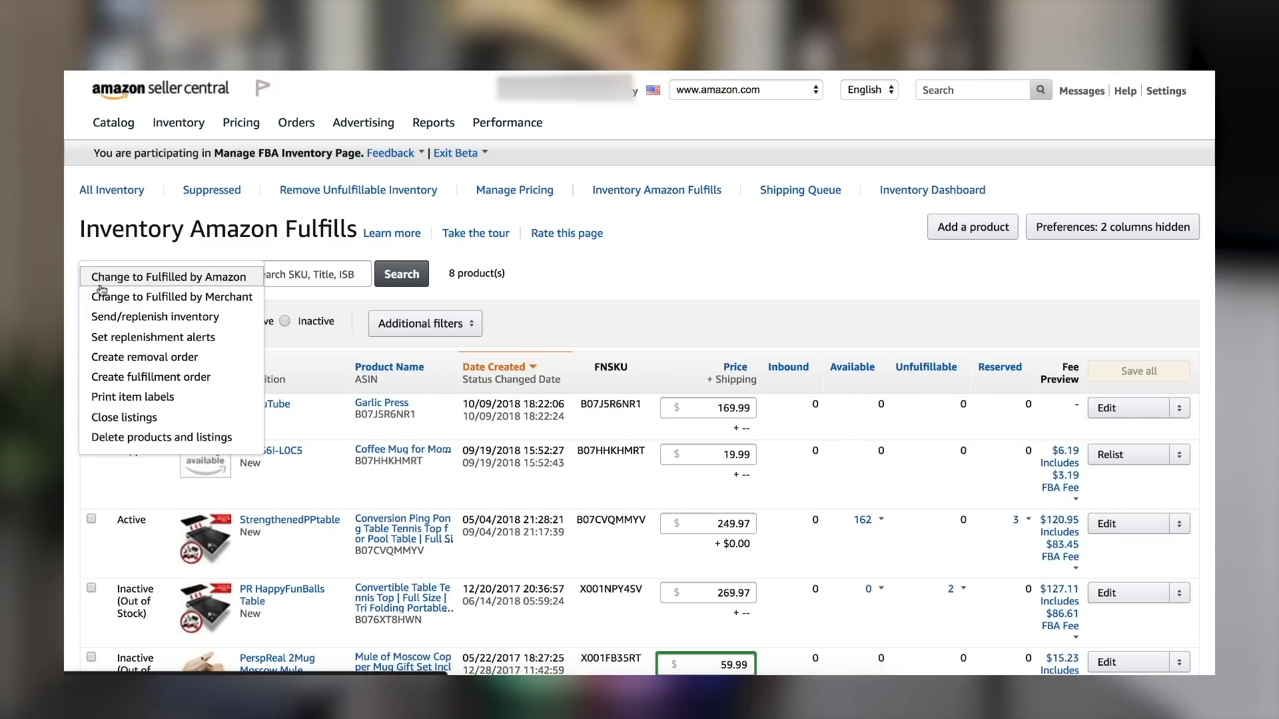
{"action": "left_click", "coordinate": [135, 377]}
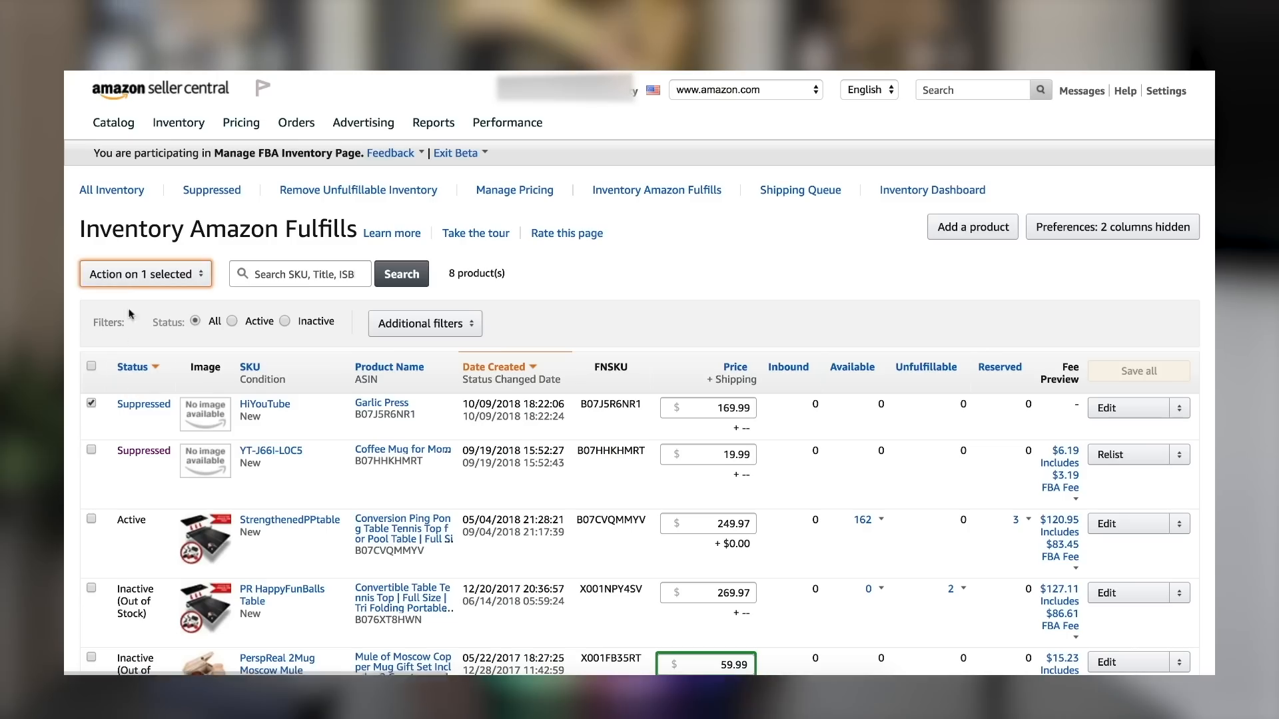
{"action": "left_click", "coordinate": [124, 280]}
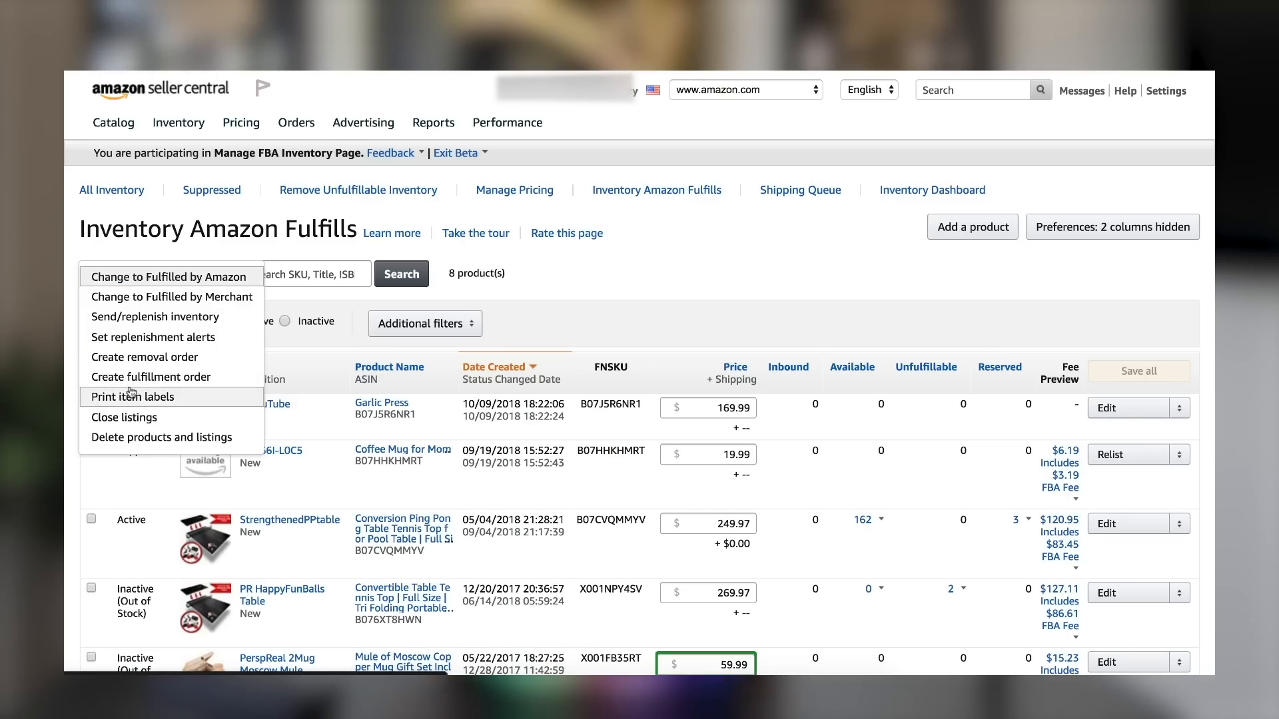
{"action": "left_click", "coordinate": [134, 396]}
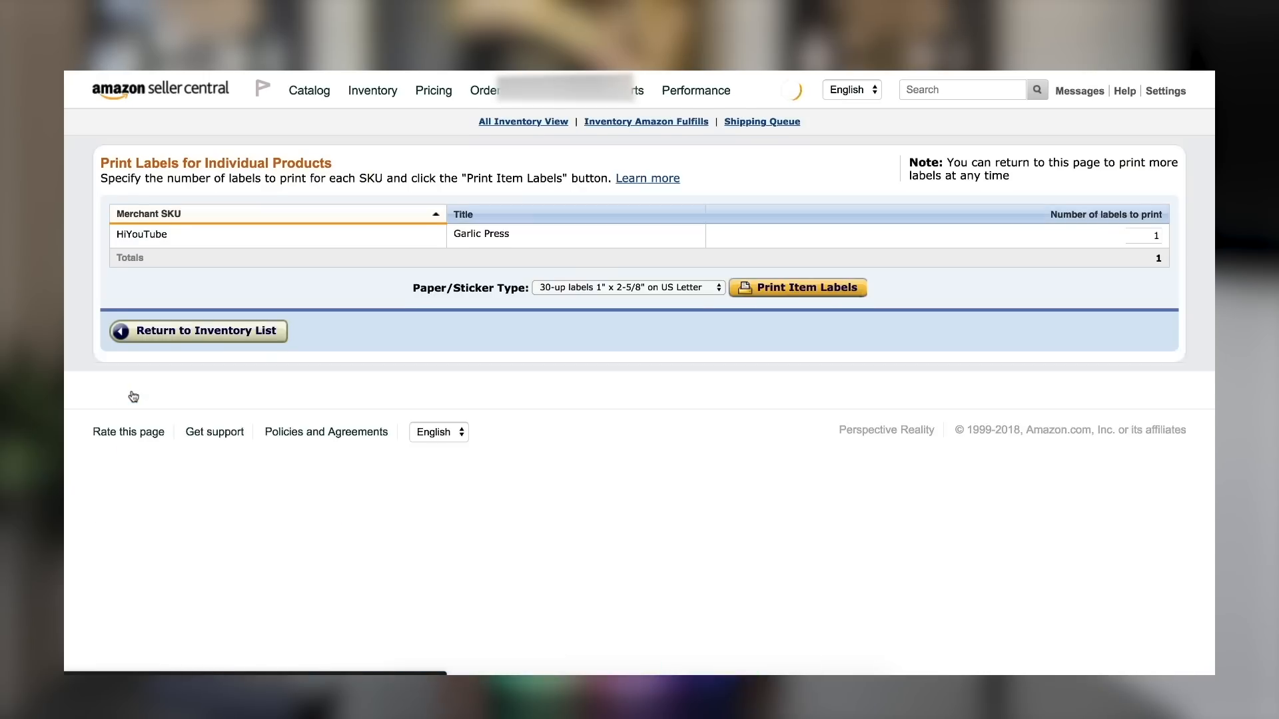
Generate the Garlic Press item label, accept the barcode-covering reminder, and open the downloaded products.pdf.
{"action": "left_click", "coordinate": [791, 333]}
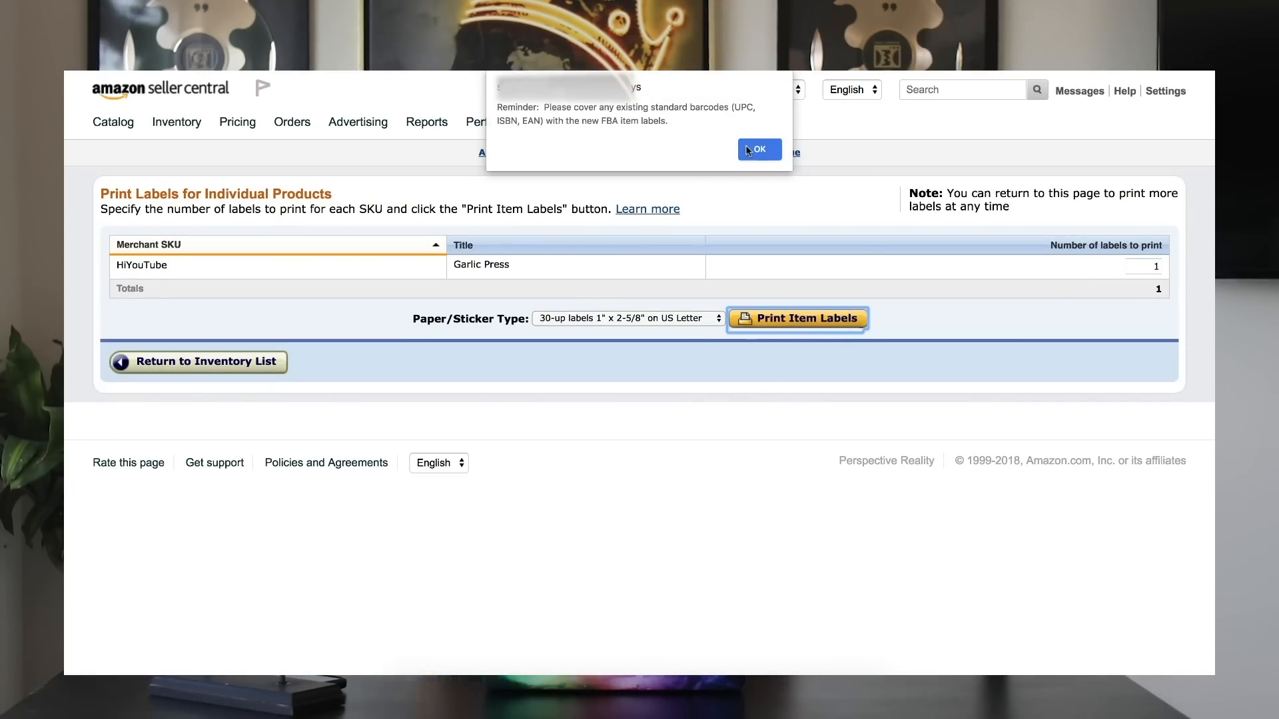
{"action": "left_click", "coordinate": [757, 150]}
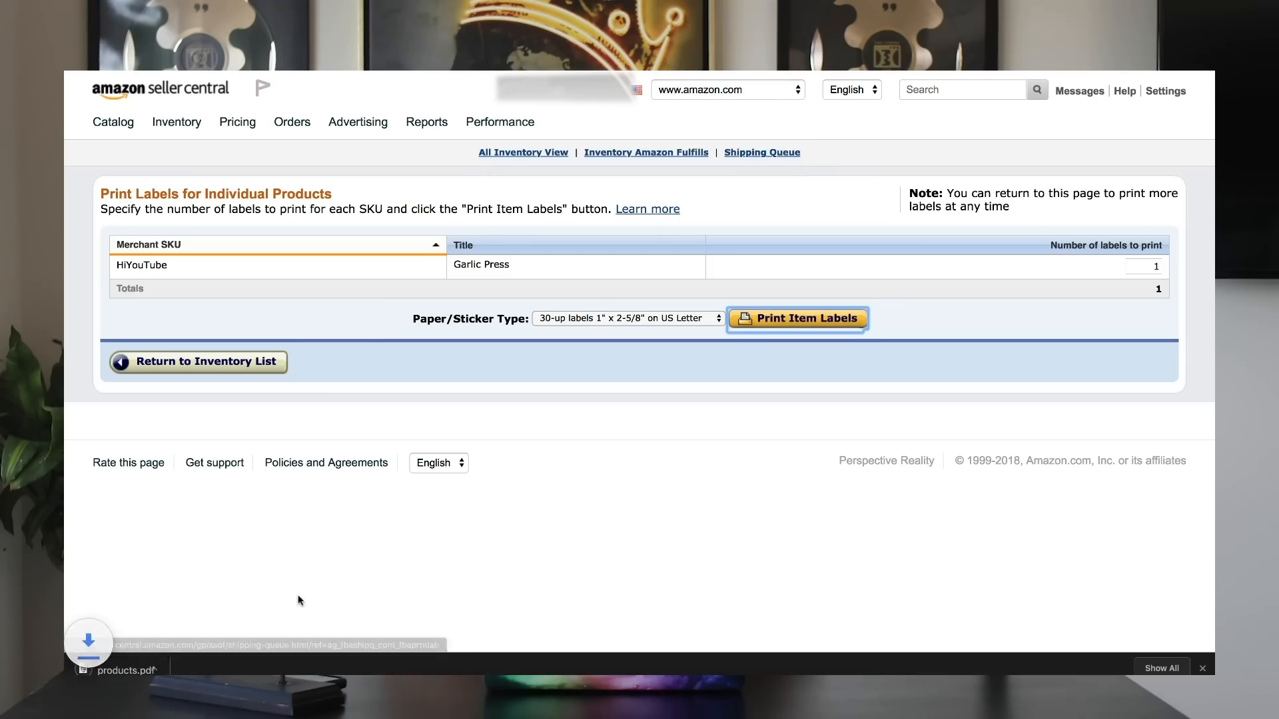
{"action": "left_click", "coordinate": [146, 670]}
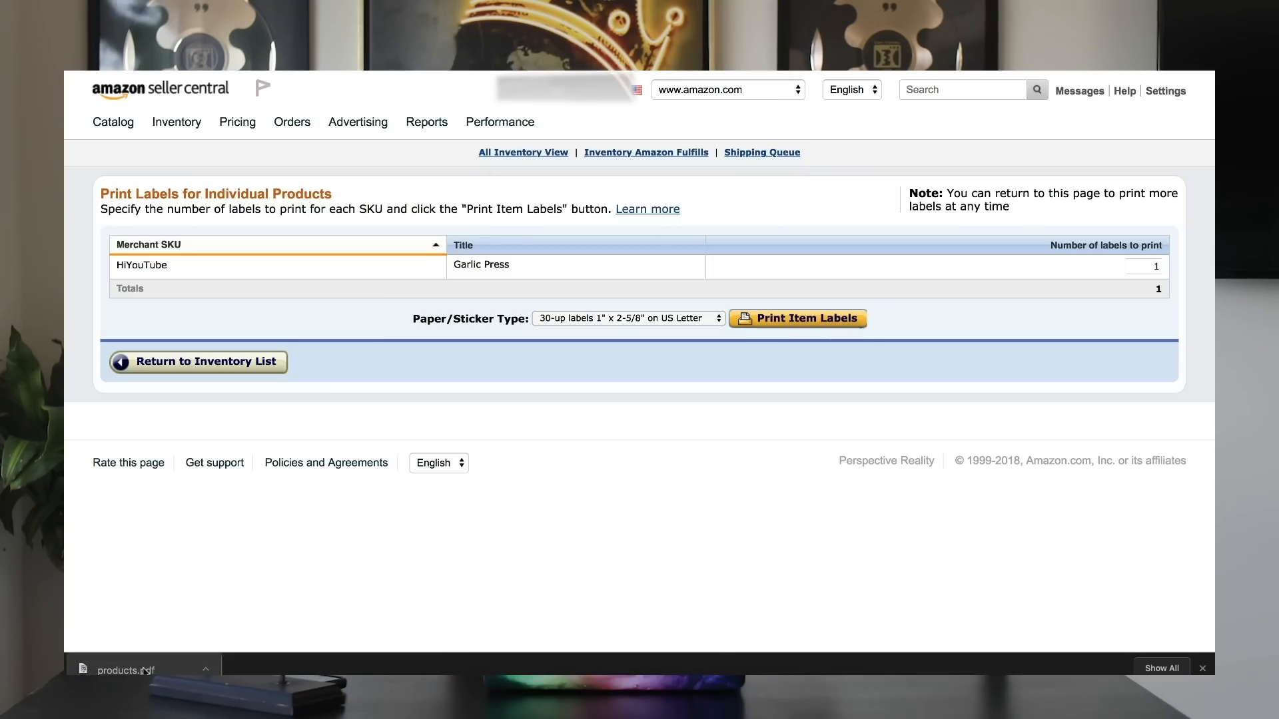